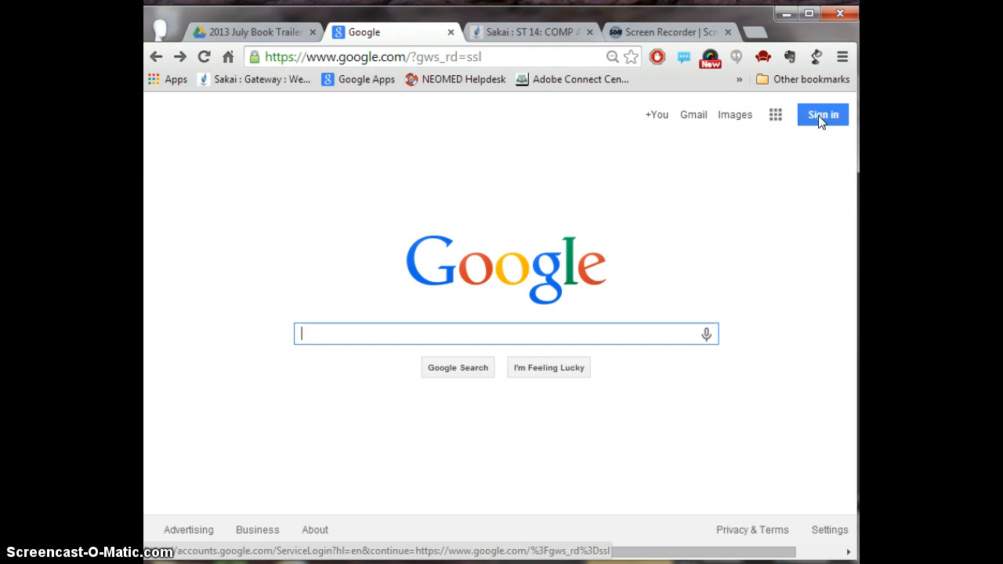
- Sign in to the Google account and open Google Drive
click(819, 117)
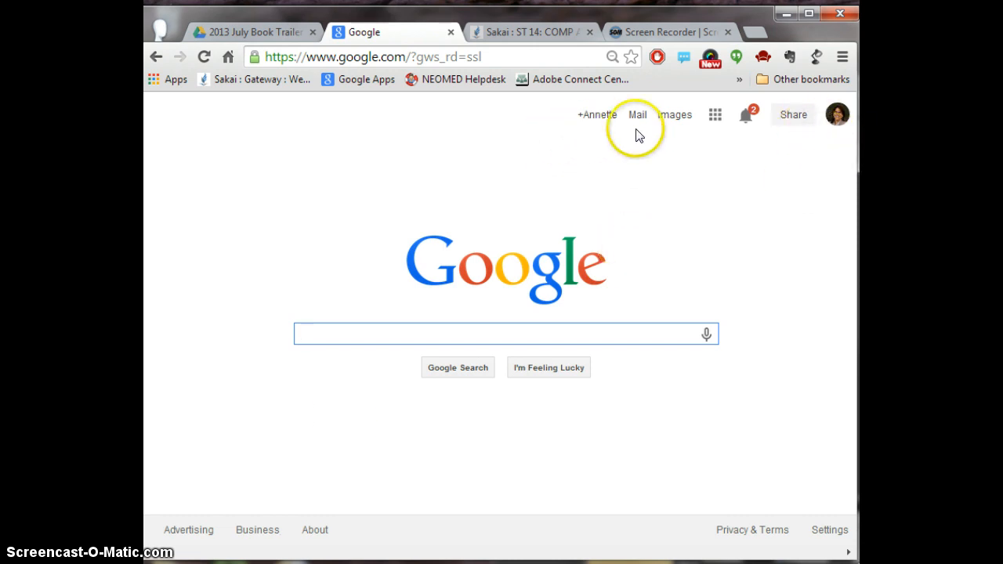
click(715, 117)
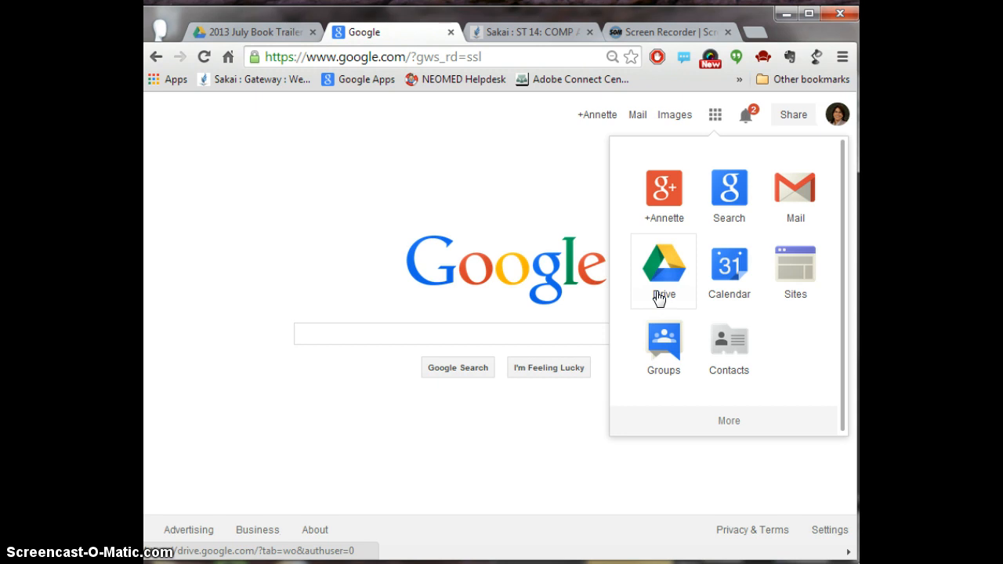
click(658, 299)
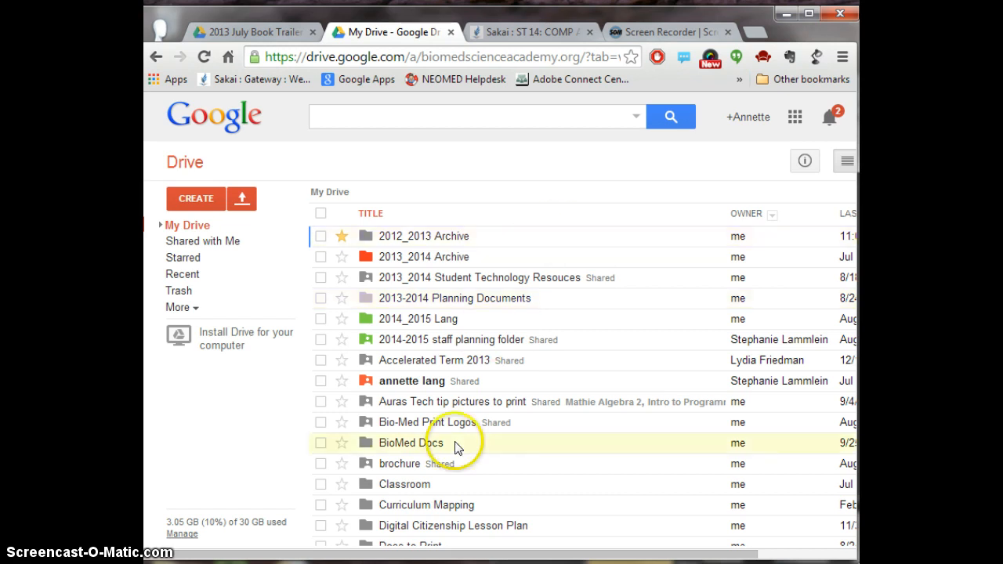
- Search Drive for "freshman" and open the suggested document "2013 Akron Zoo Freshman PBL kick off."
click(422, 112)
text(fre)
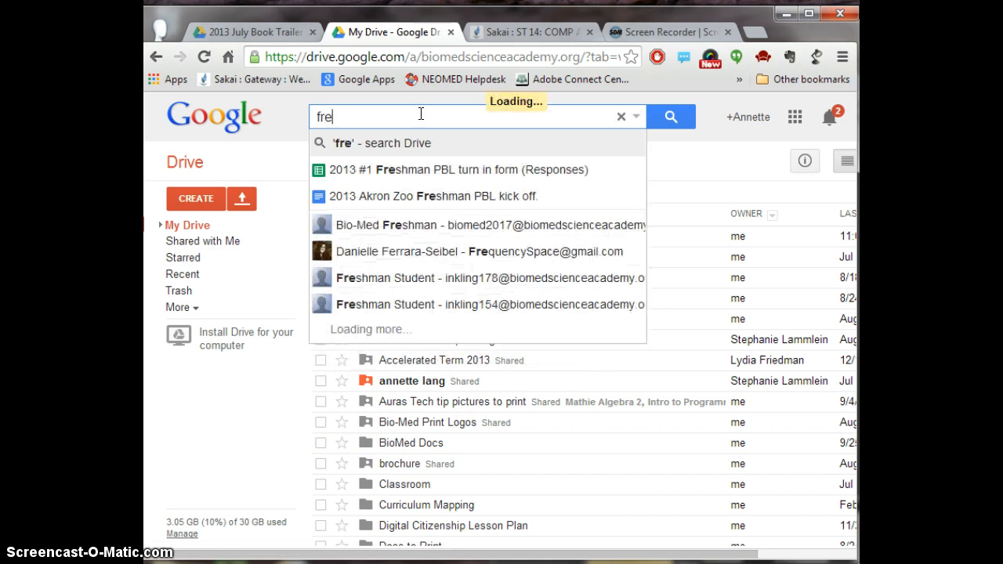
text(shman)
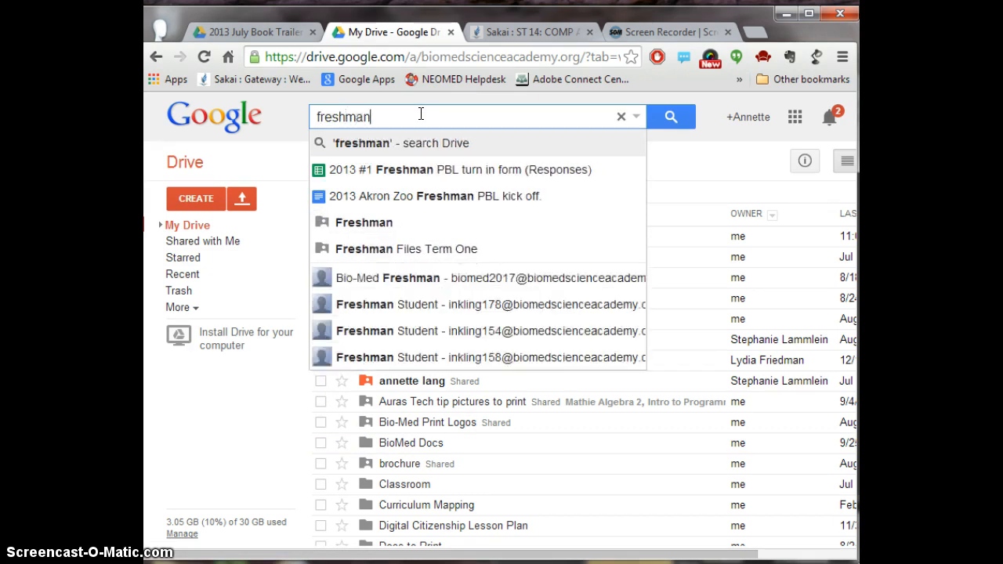
click(394, 198)
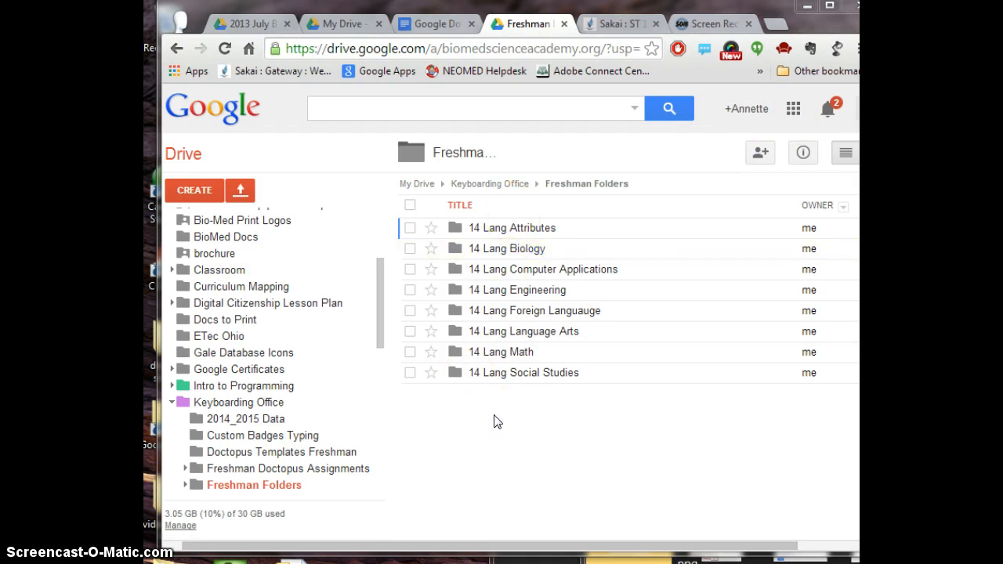
- Create a folder named "14 Last name Bio" inside Freshman Folders
click(189, 193)
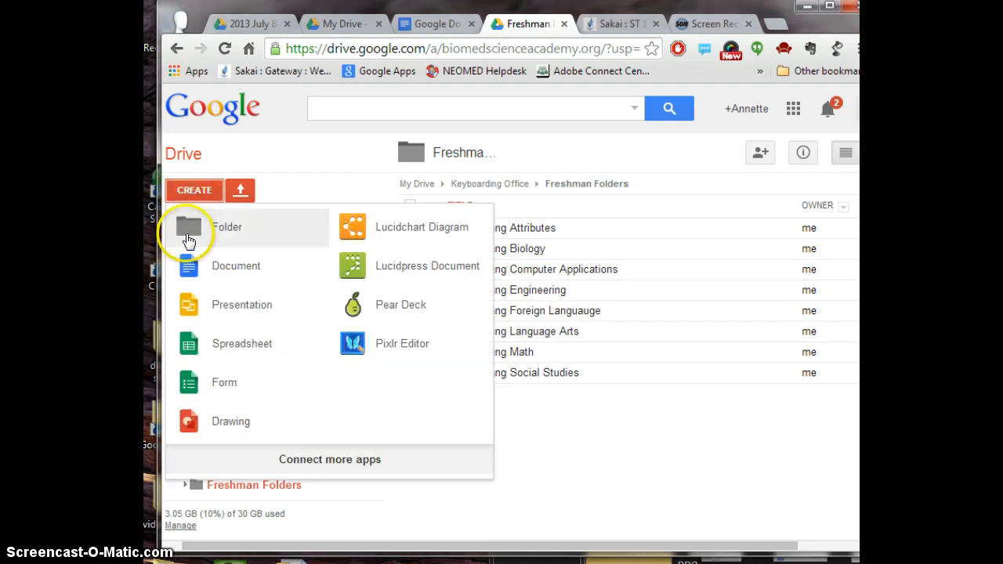
click(188, 240)
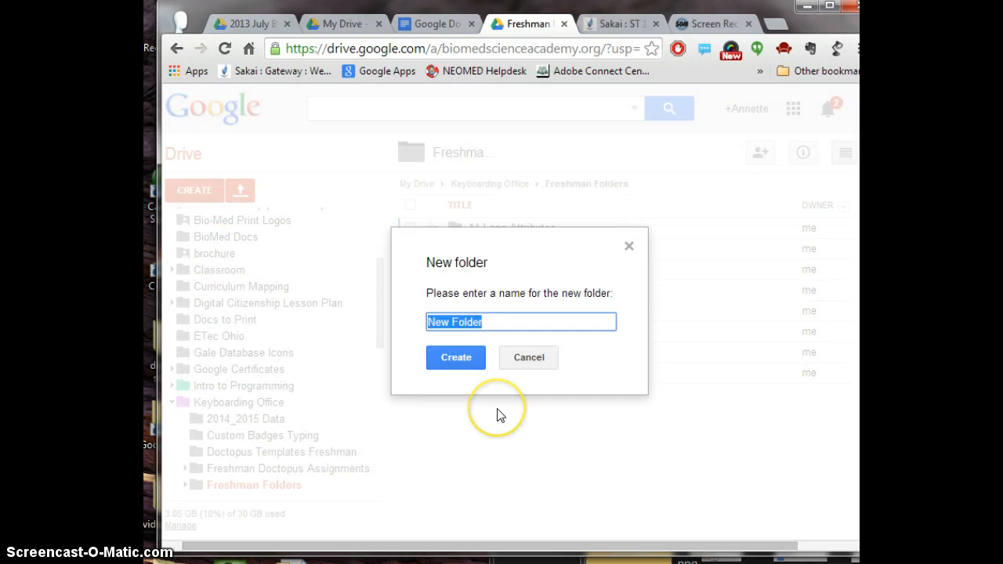
text(14)
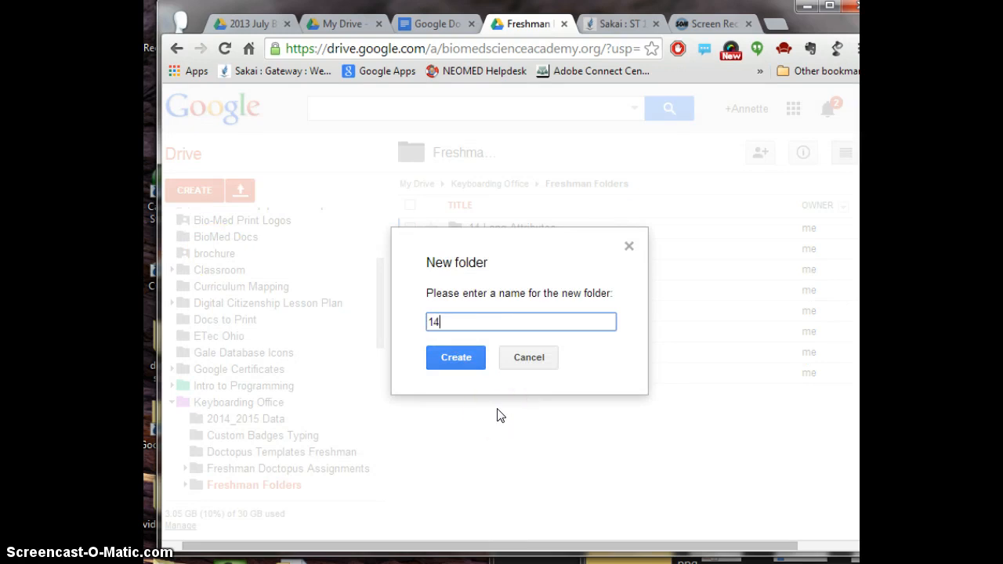
text( Last name Bio)
click(458, 360)
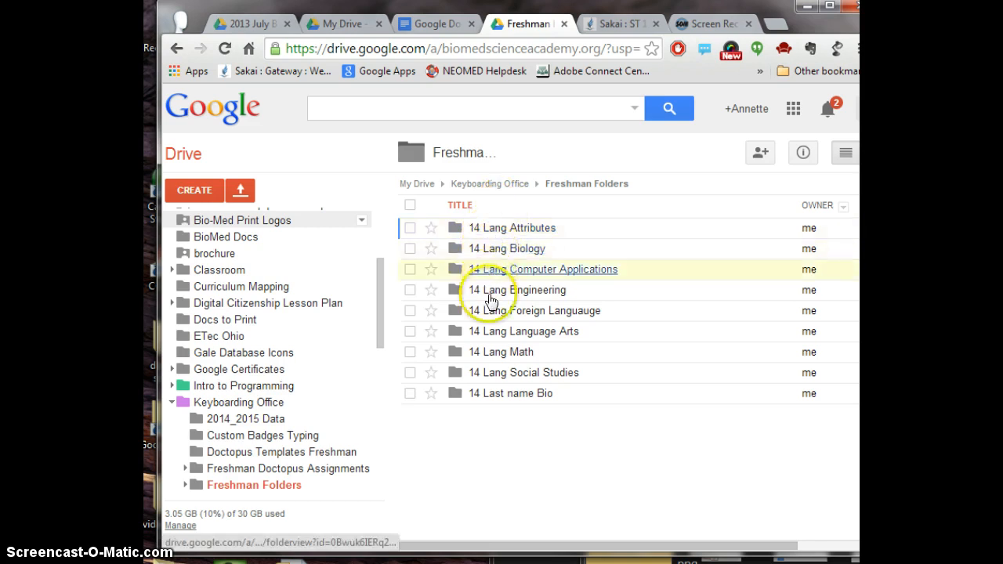
- Move the "14 Last name Bio" folder to the trash
click(409, 394)
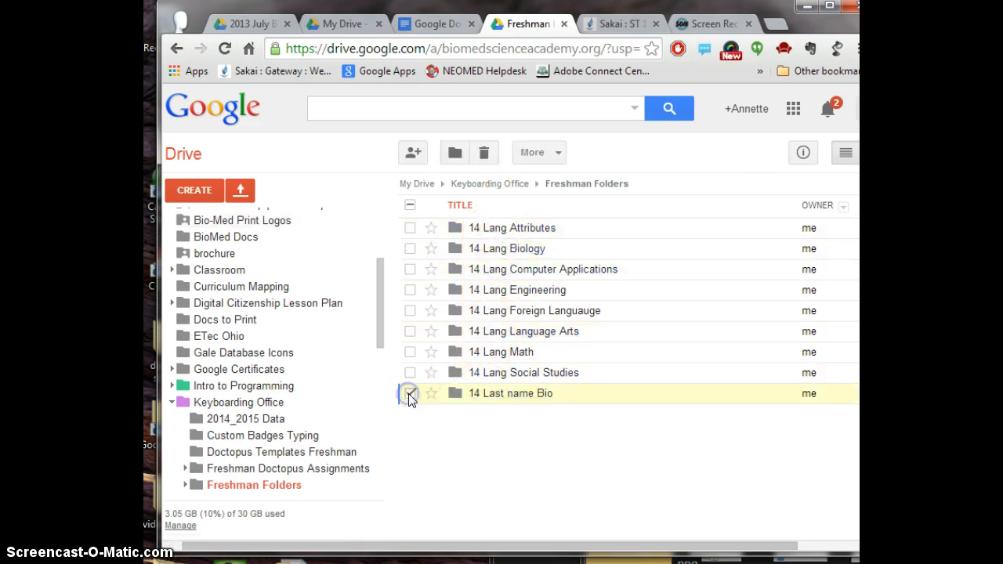
right_click(513, 395)
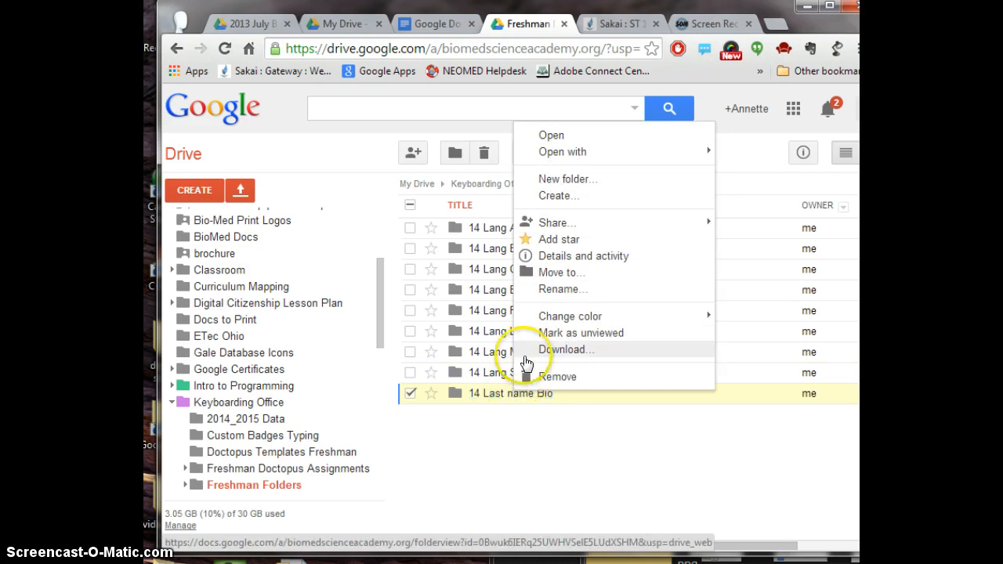
click(479, 427)
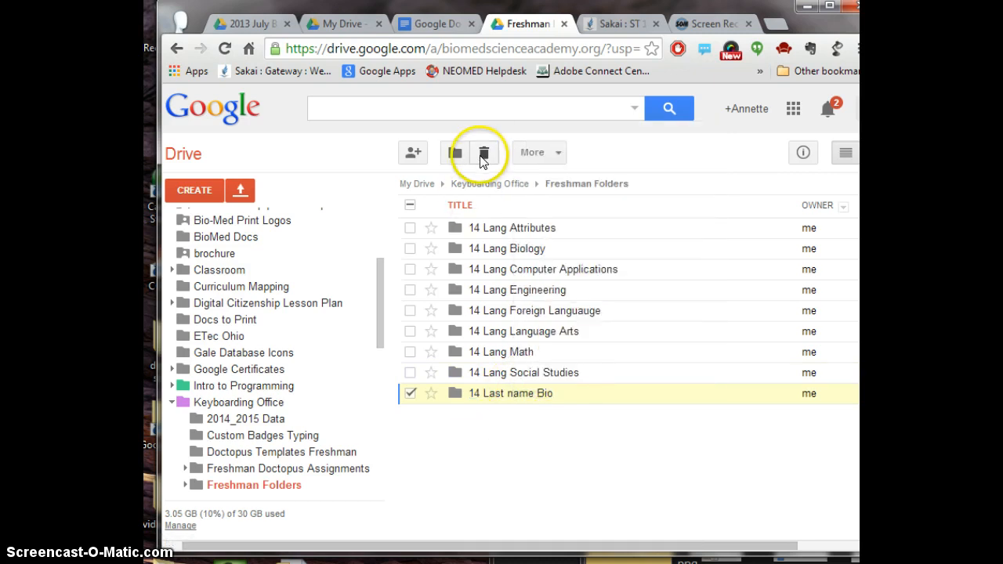
click(484, 154)
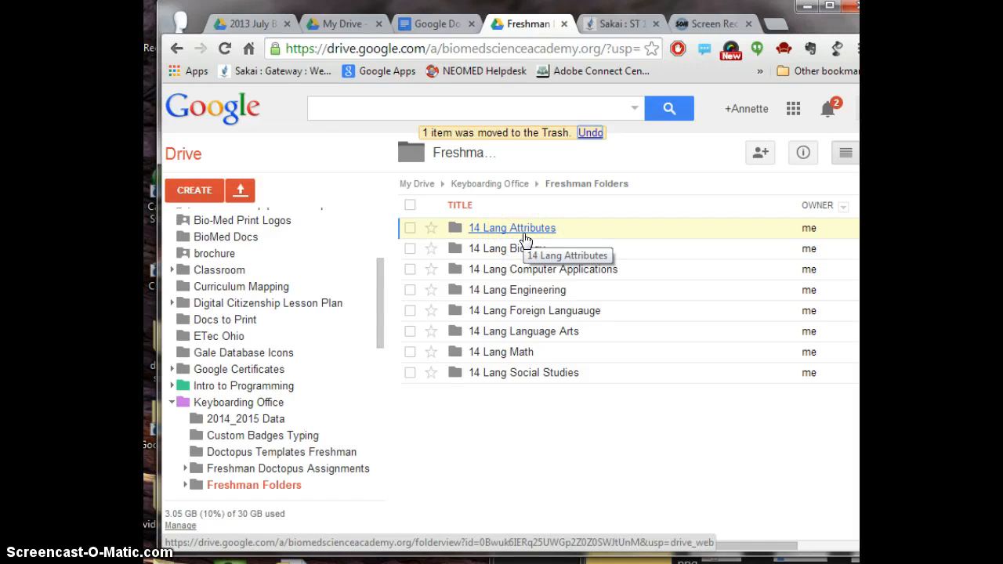
- Open the sharing settings of the Attributes folder and start inviting people
click(408, 228)
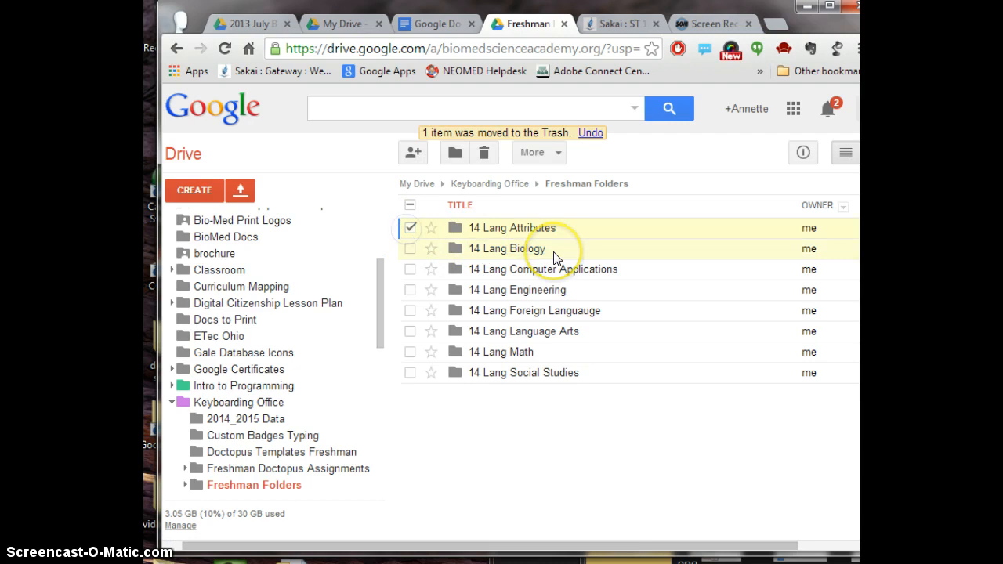
click(413, 155)
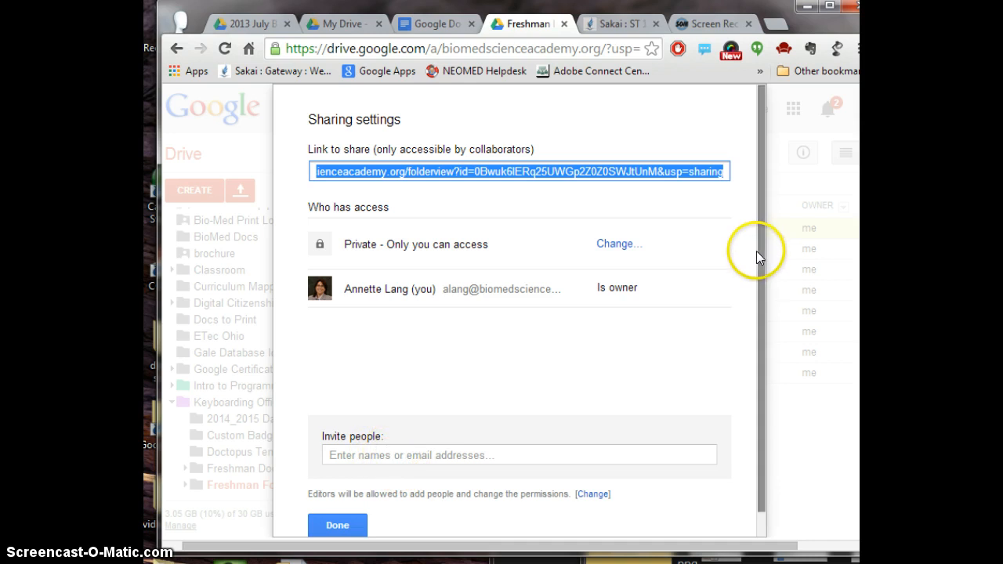
drag(756, 251, 761, 336)
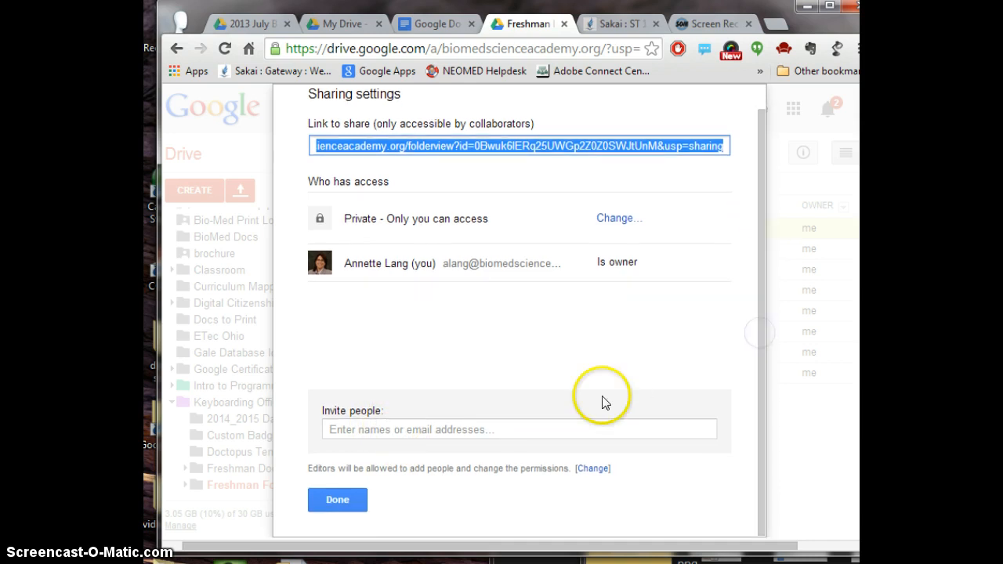
click(380, 433)
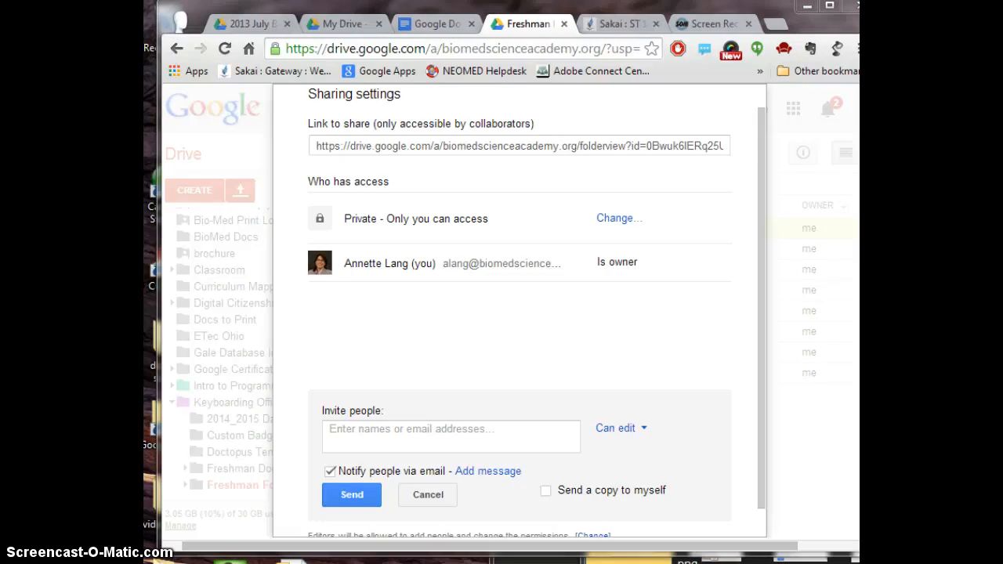
click(418, 430)
click(475, 431)
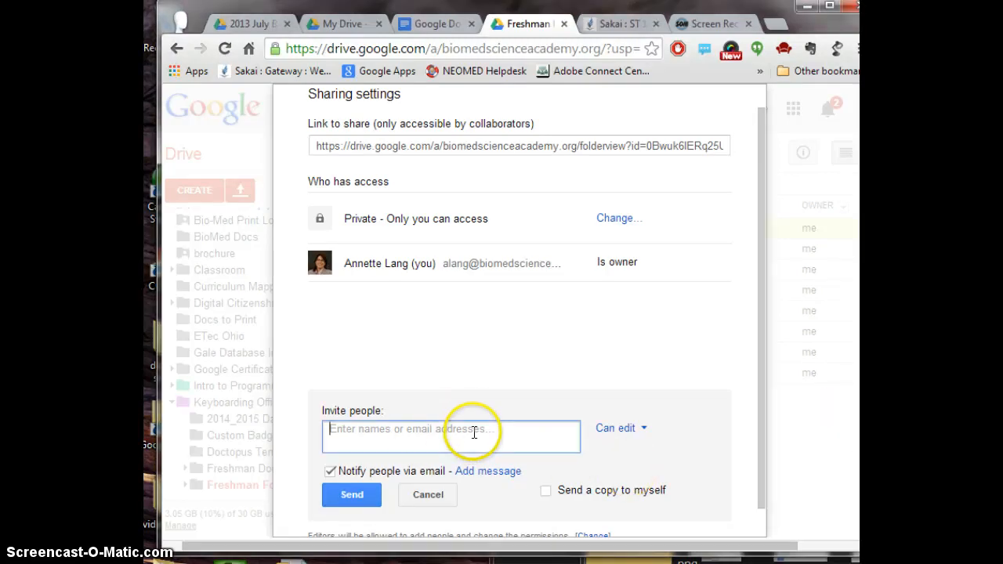
- Add the three Attributes teachers as invitees, picking each one's school e-mail address from the suggestions
text(s)
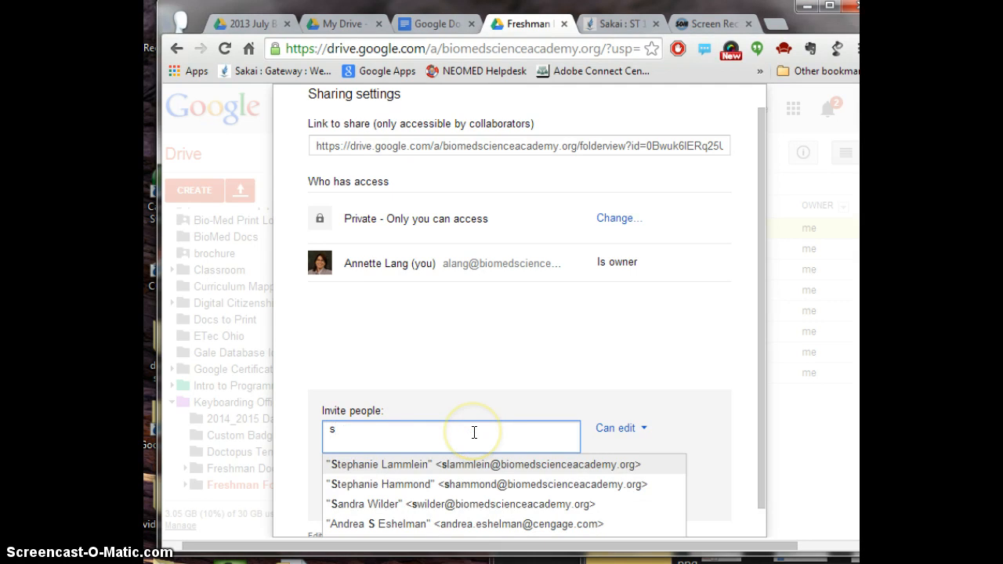
click(415, 484)
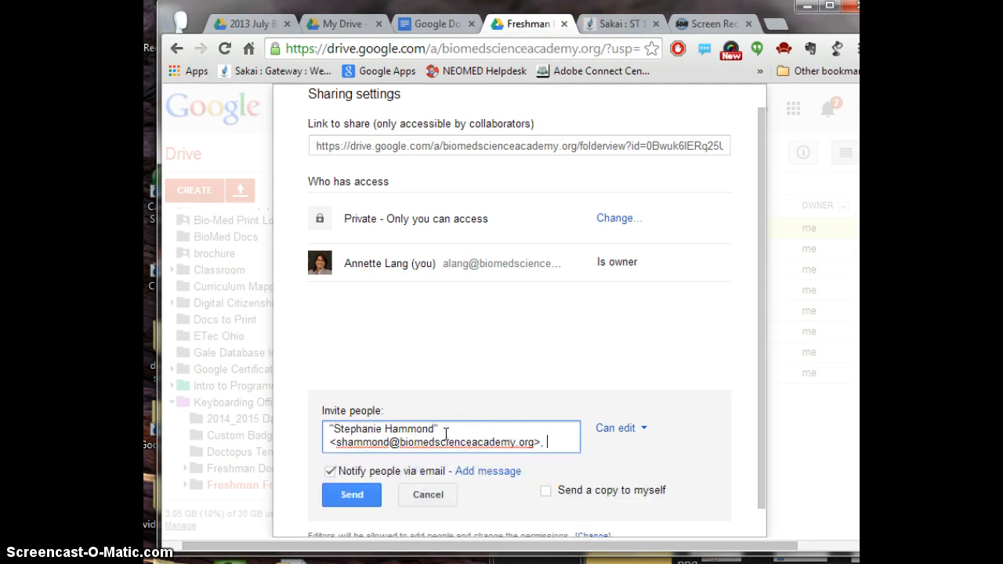
text(fr)
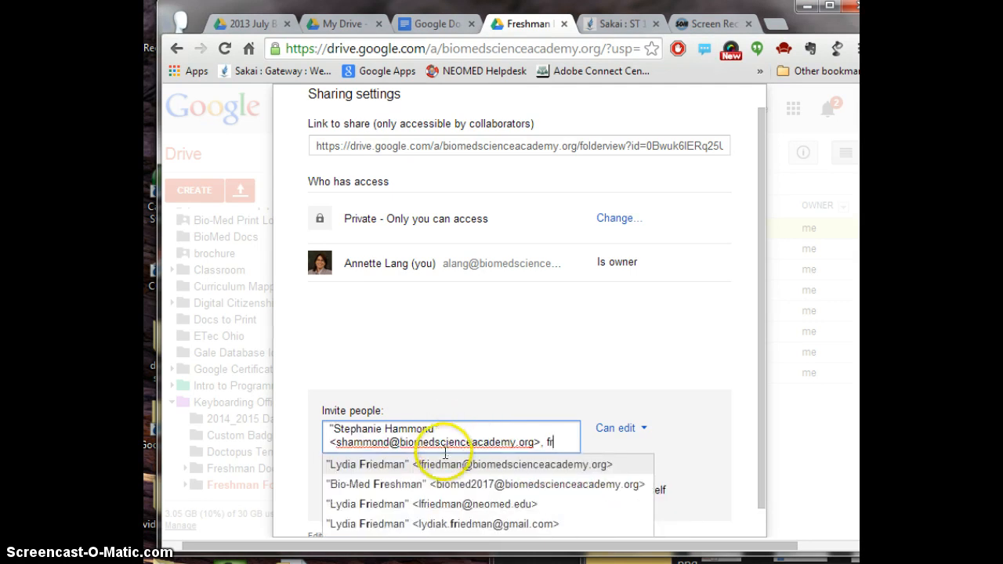
click(403, 465)
drag(570, 441, 575, 452)
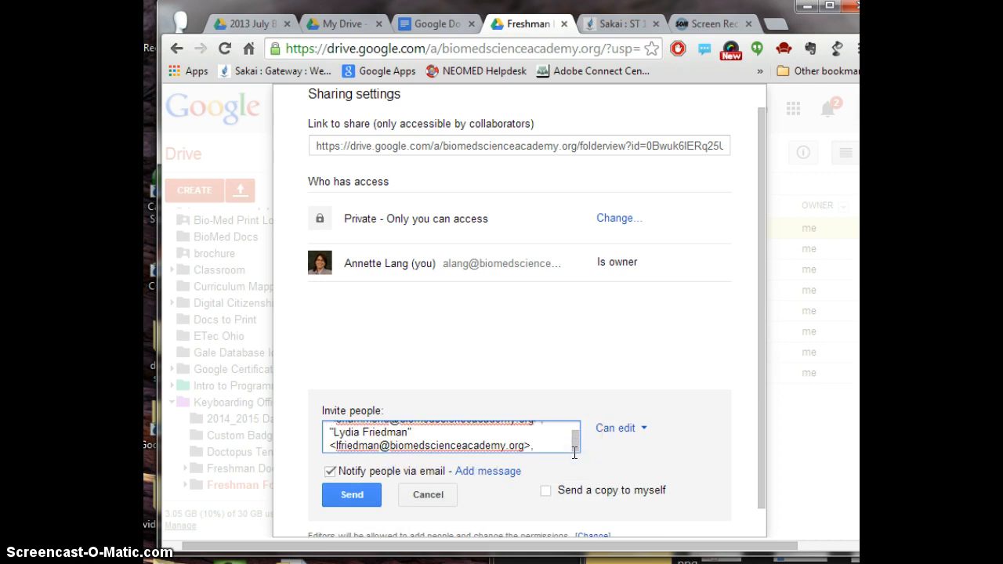
text(ash)
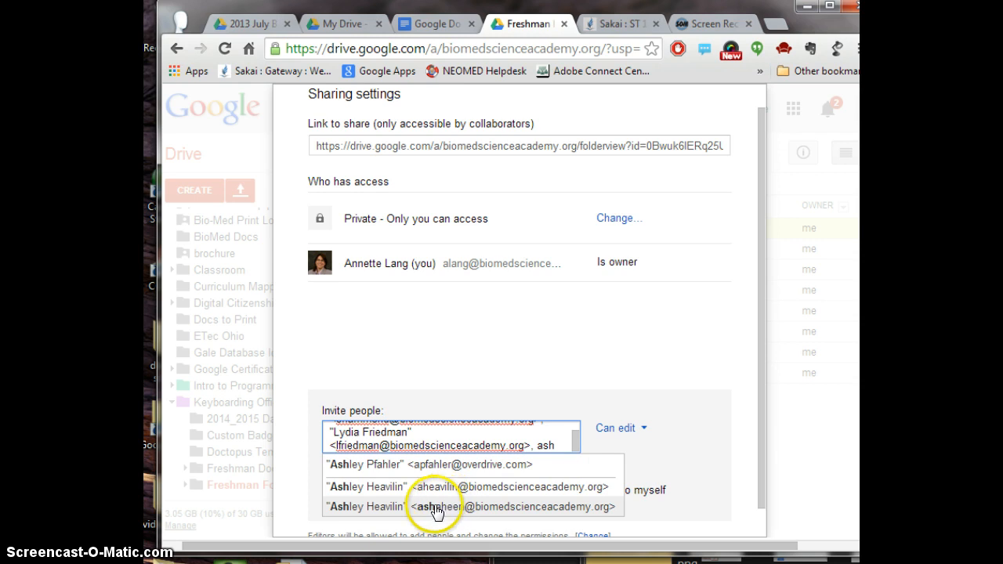
click(467, 487)
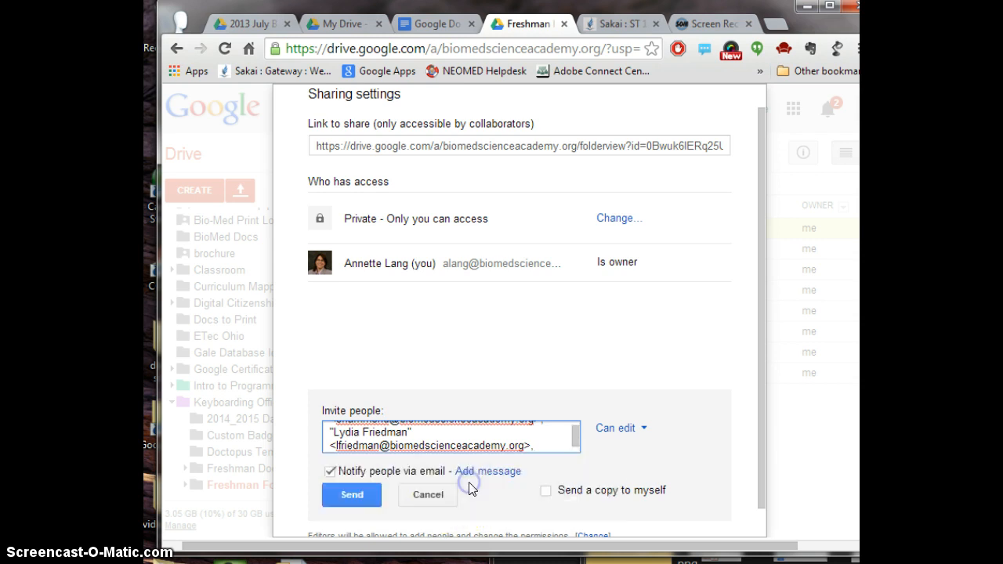
- Turn off e-mail notification, share the Attributes folder with the invitees as Can edit, and close the sharing settings
click(329, 472)
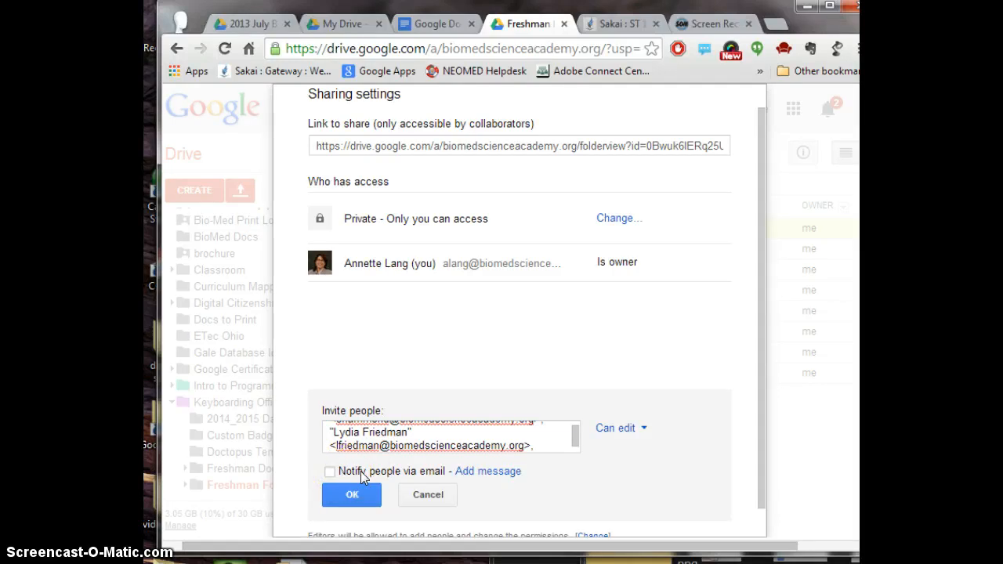
click(636, 429)
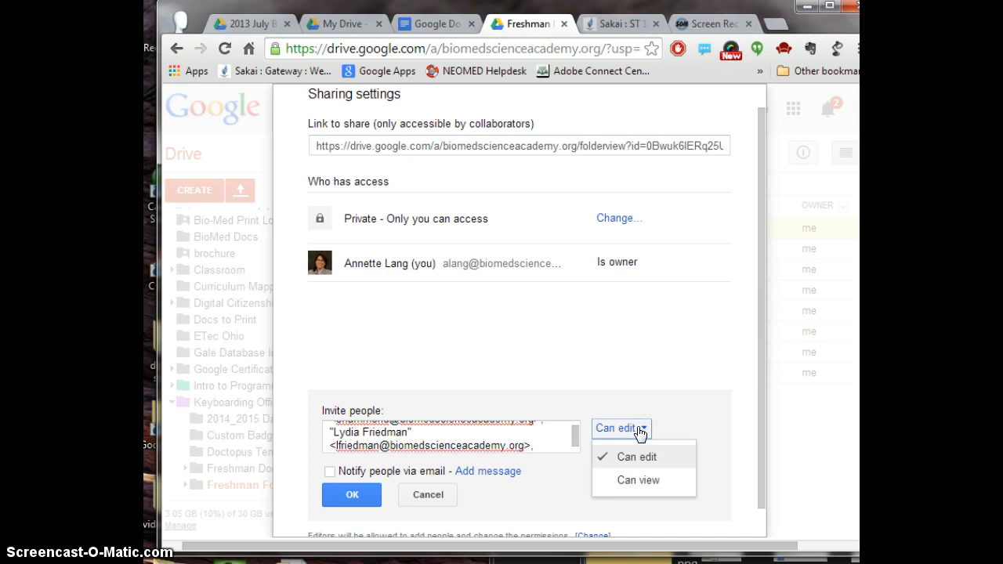
click(638, 431)
click(346, 493)
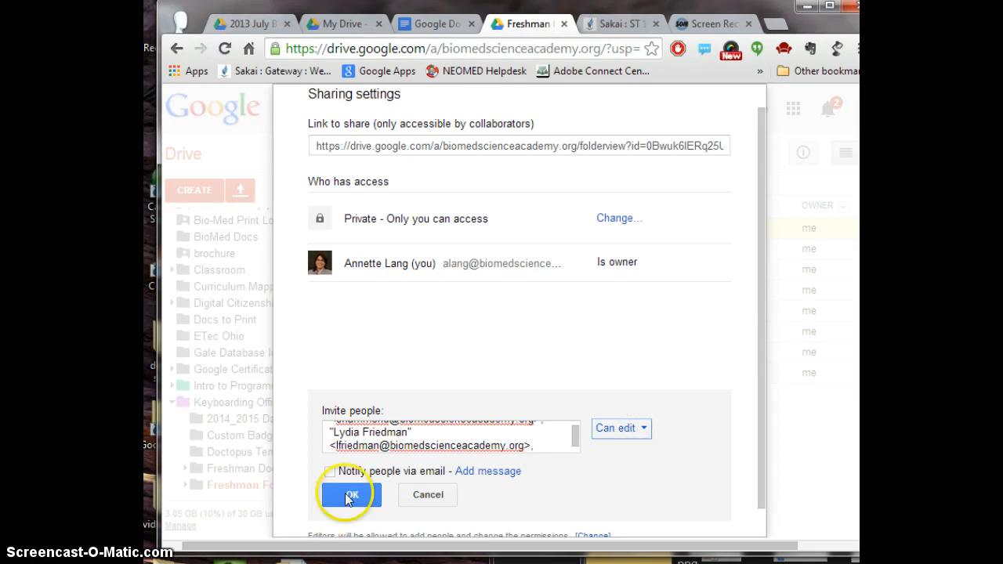
click(337, 196)
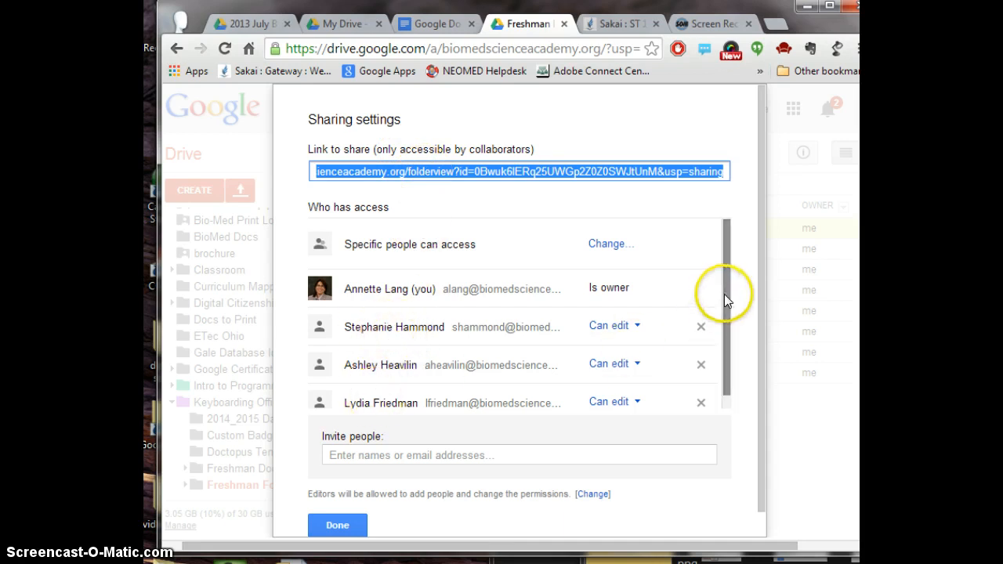
drag(724, 294, 719, 380)
click(337, 525)
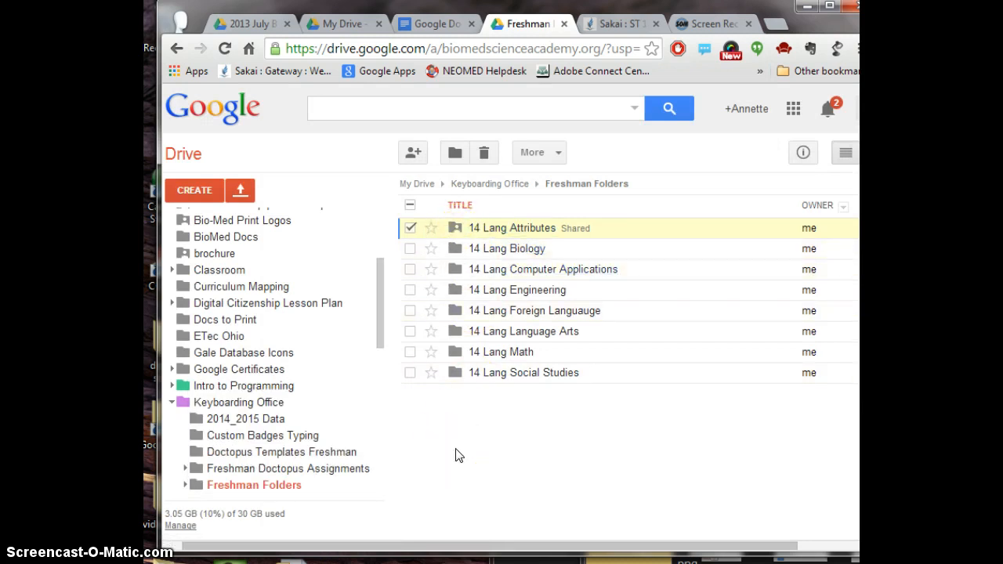
- Open the shared Attributes folder
click(532, 230)
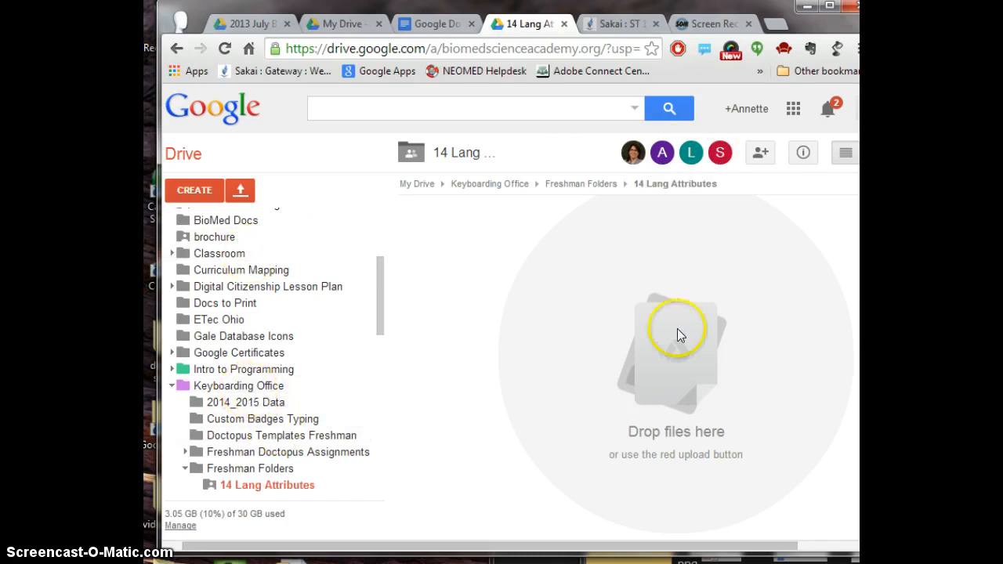
- Bring up the document on organizing and making Google Drive folders and view its final section on folder names and teacher addresses
drag(859, 69, 483, 46)
drag(603, 332, 860, 329)
drag(697, 46, 613, 34)
drag(816, 461, 815, 502)
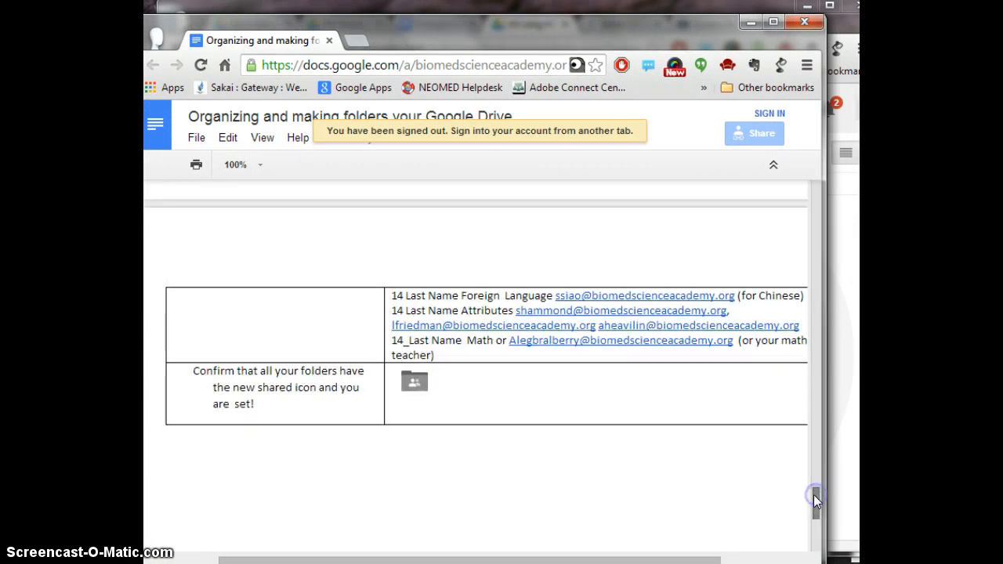